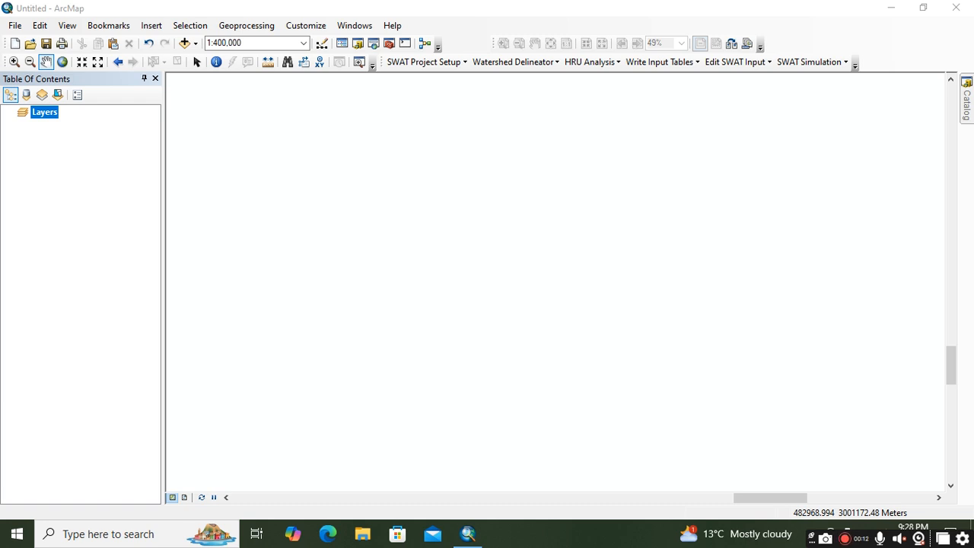
Step: Add the DEM_30m_proj.img raster from the ASTER_30m_DEM folder to the map
left_click(185, 42)
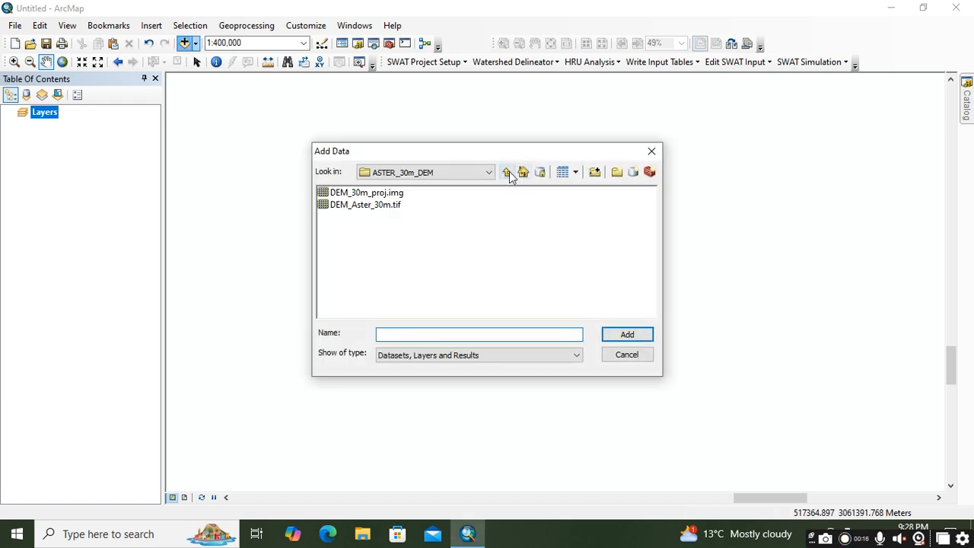
left_click(366, 195)
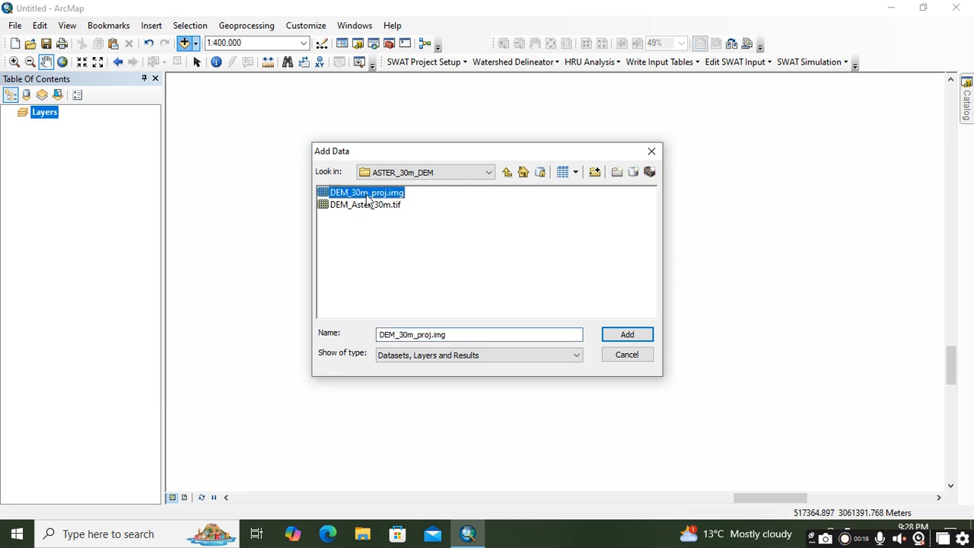
left_click(625, 342)
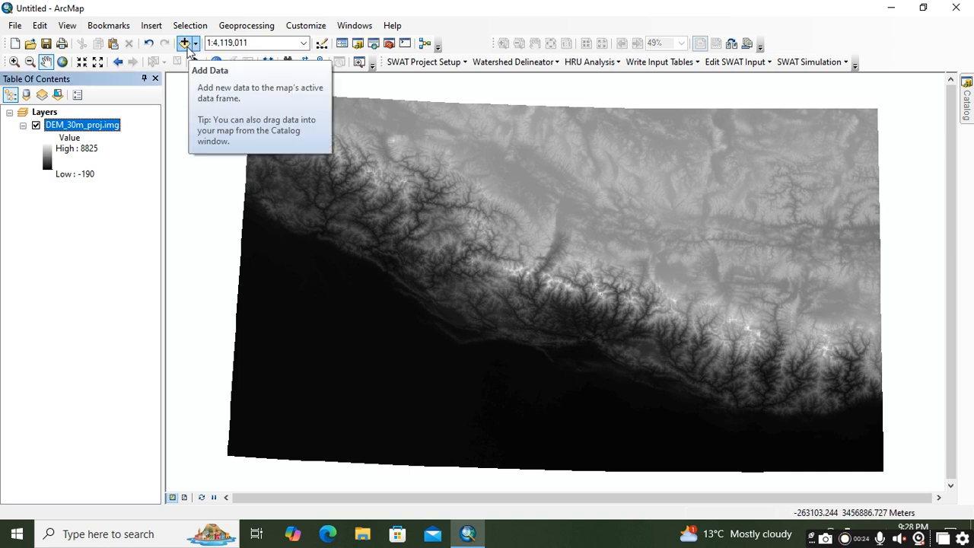
Step: Add molung_lowerdudhkoshi_watershed.shp from the GIS_class molung_lowerdudhkoshi_watershed folder to the map
left_click(185, 42)
left_click(507, 172)
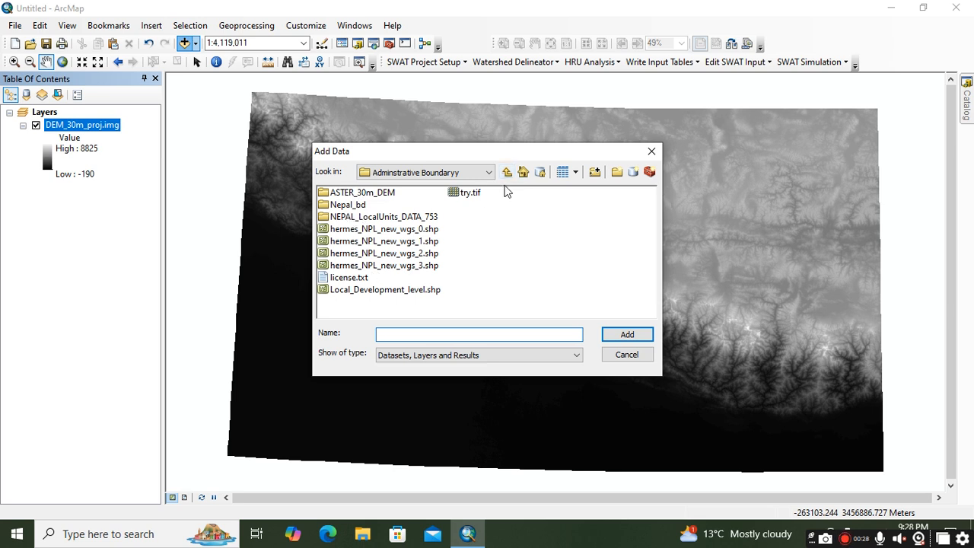
left_click(507, 172)
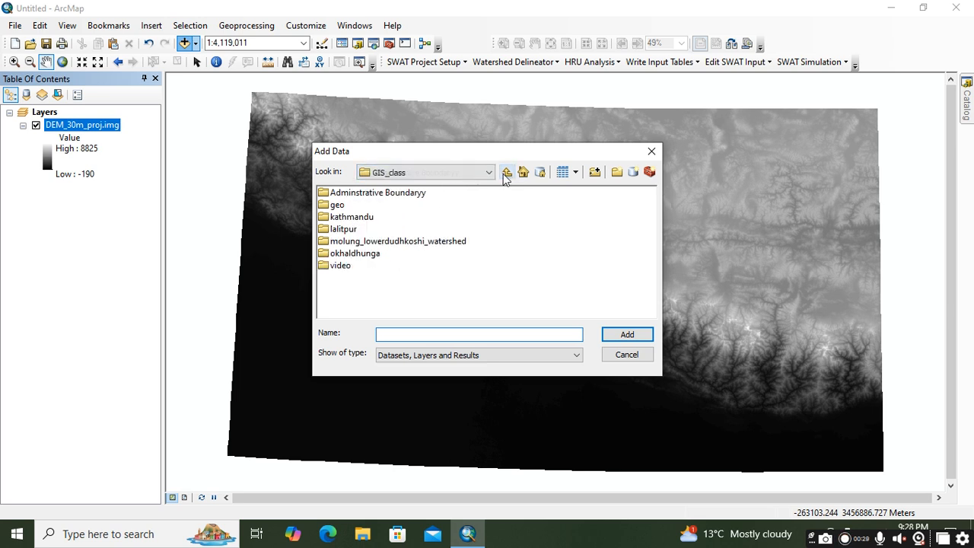
double_click(363, 241)
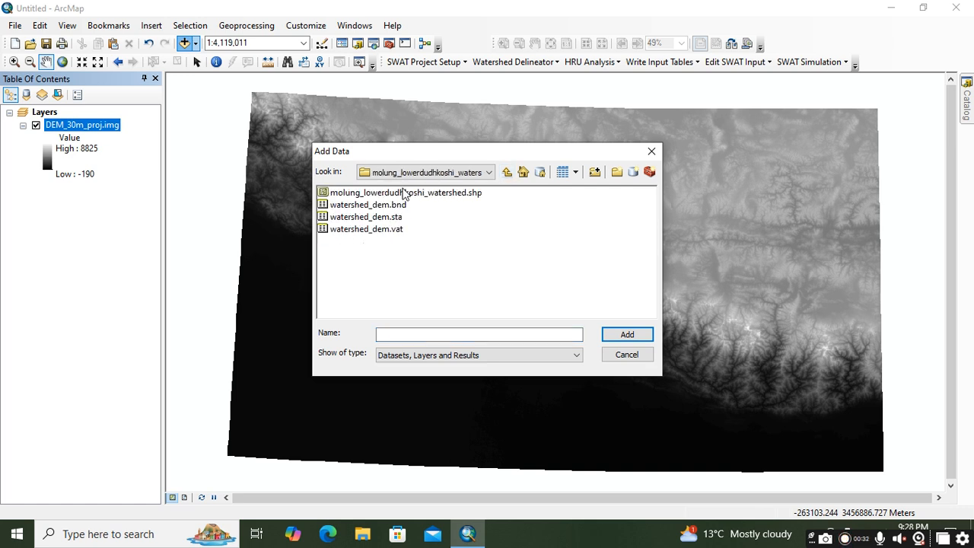
left_click(399, 194)
left_click(629, 338)
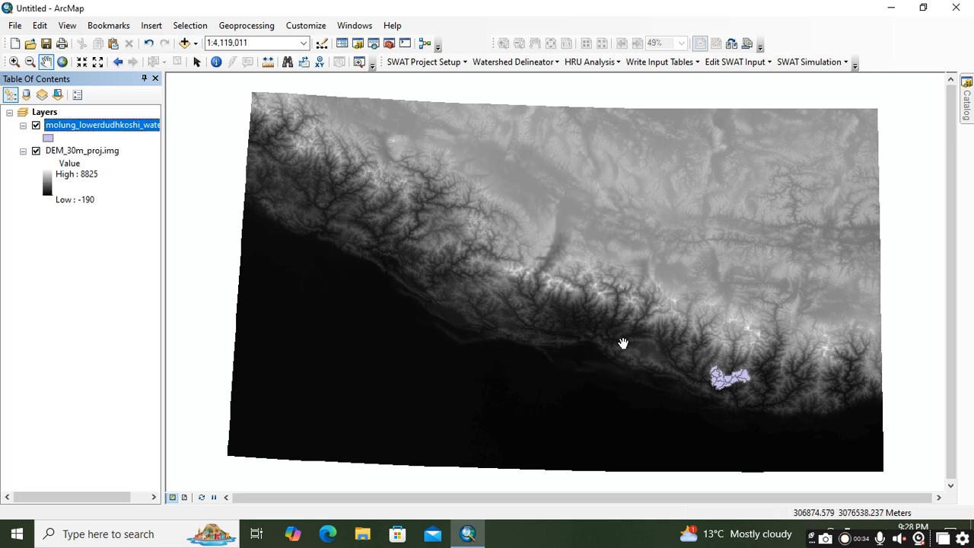
scroll(738, 398, "down", 5)
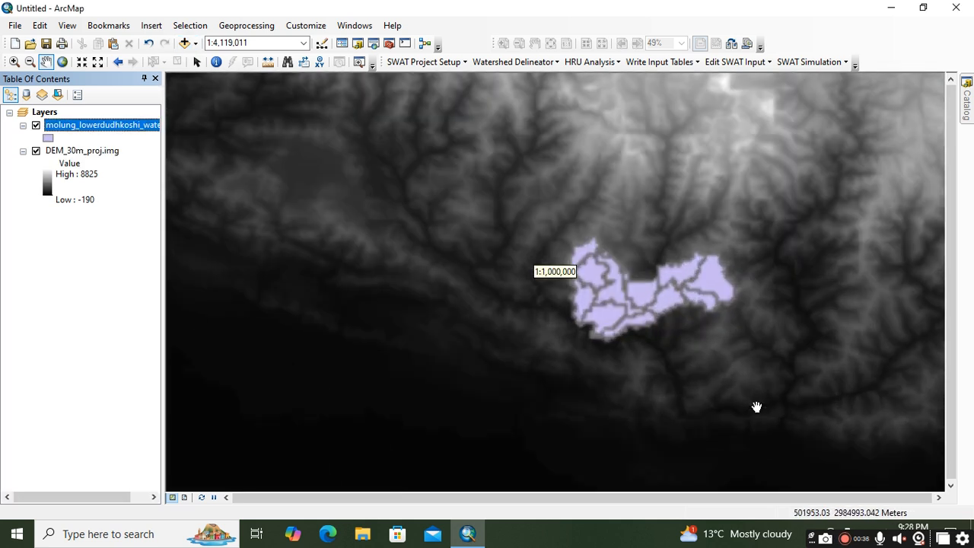
Step: Search the geoprocessing tools for "clip" and open the Clip (Data Management) tool
left_click(374, 43)
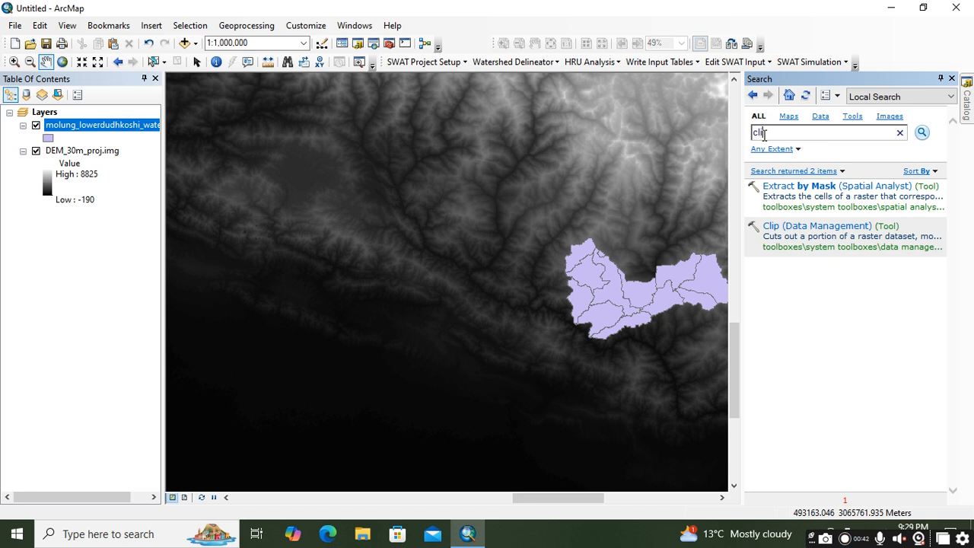
type("clip")
key("Return")
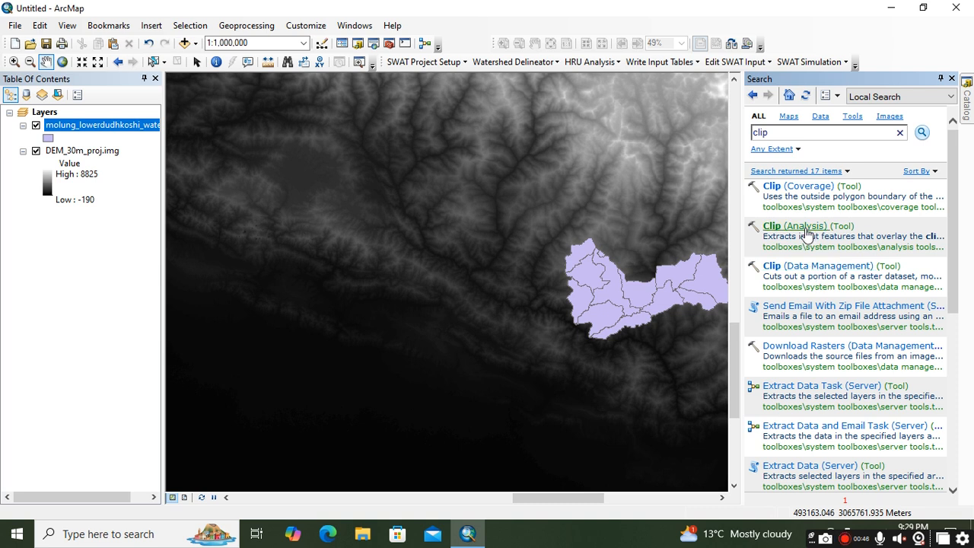
left_click(801, 273)
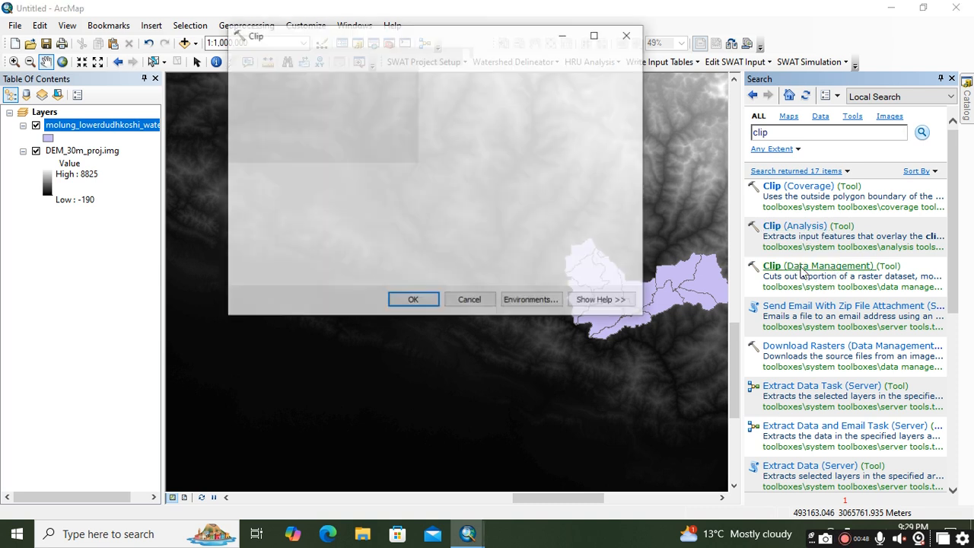
Step: Set DEM_30m_proj.img as the Clip input raster and molung_lowerdudhkoshi_watershed as the output extent, using input features for the clipping geometry
left_click(591, 75)
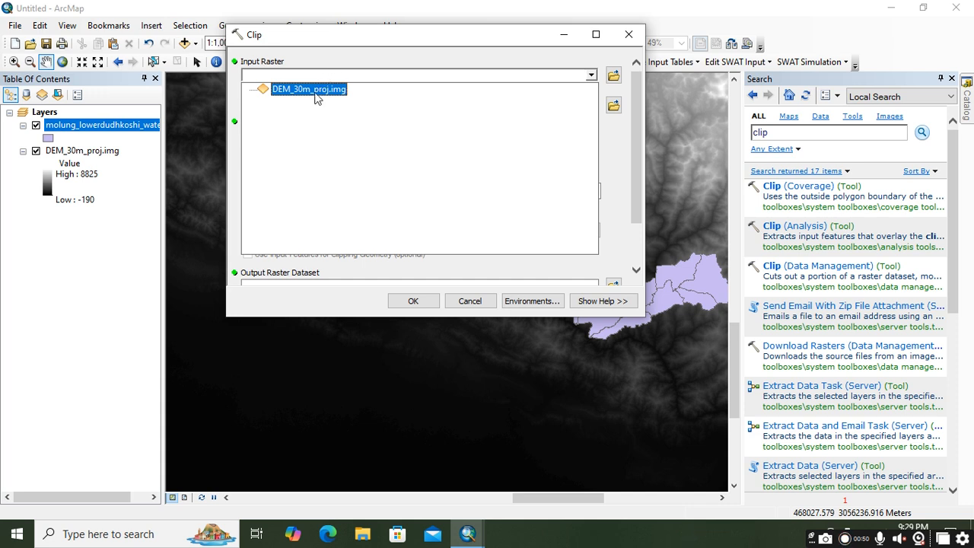
left_click(312, 86)
left_click(591, 105)
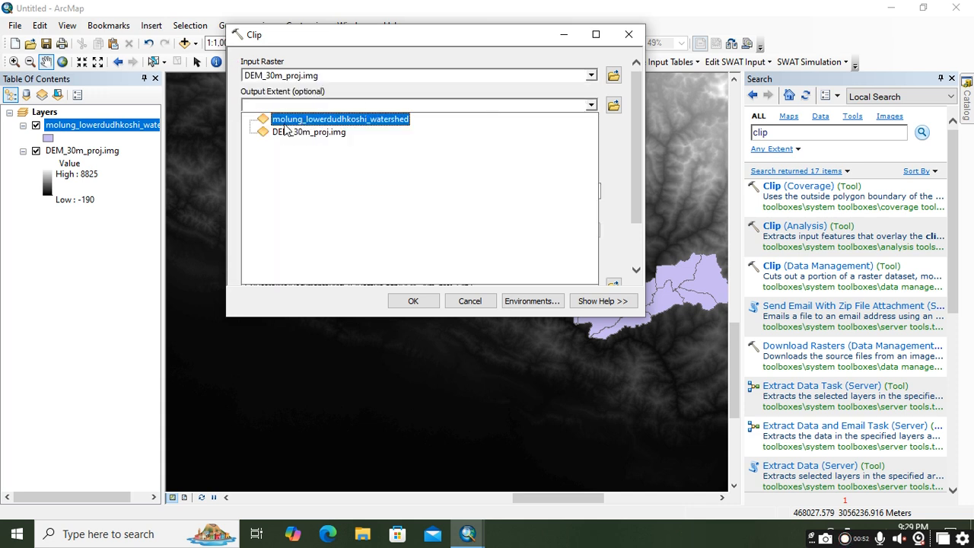
left_click(297, 120)
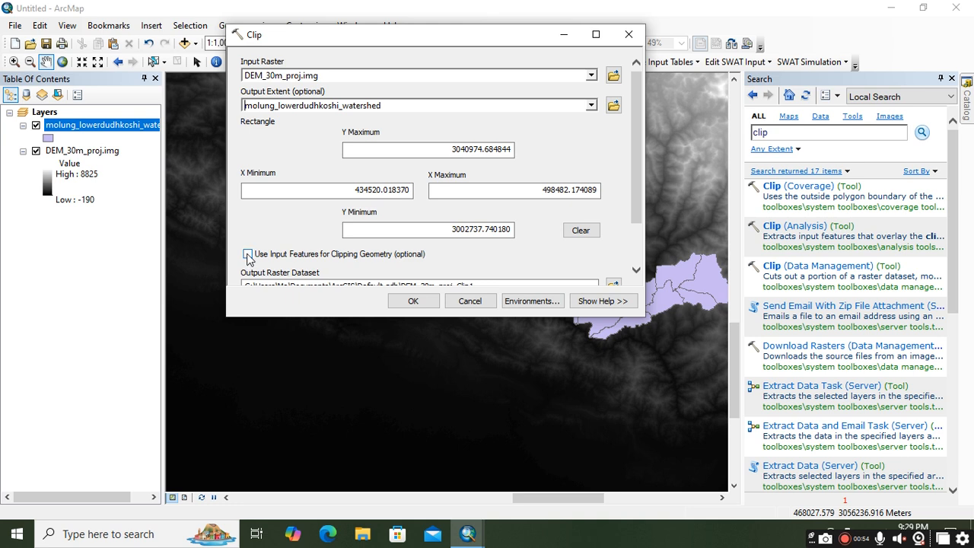
left_click(259, 258)
Step: Create a folder named watershed_dem inside the molung_lowerdudhkoshi_watershed folder for the Clip output raster
scroll(427, 190, "down", 2)
left_click(613, 227)
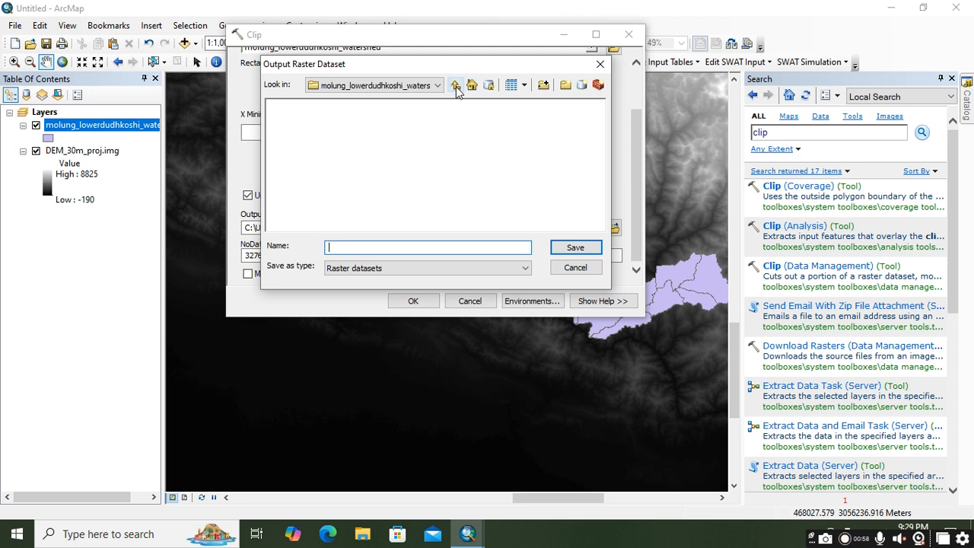
left_click(456, 84)
double_click(334, 155)
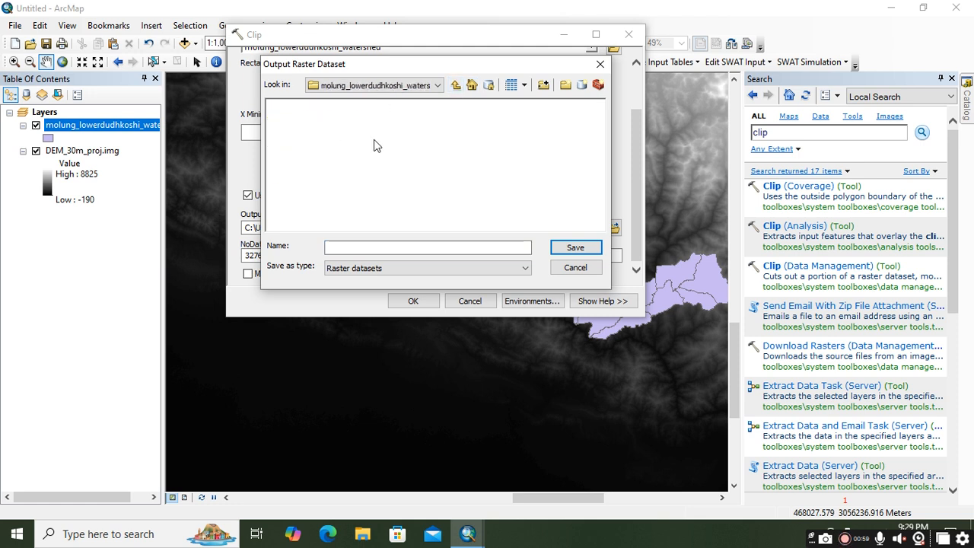
left_click(565, 84)
type("watershed_dem")
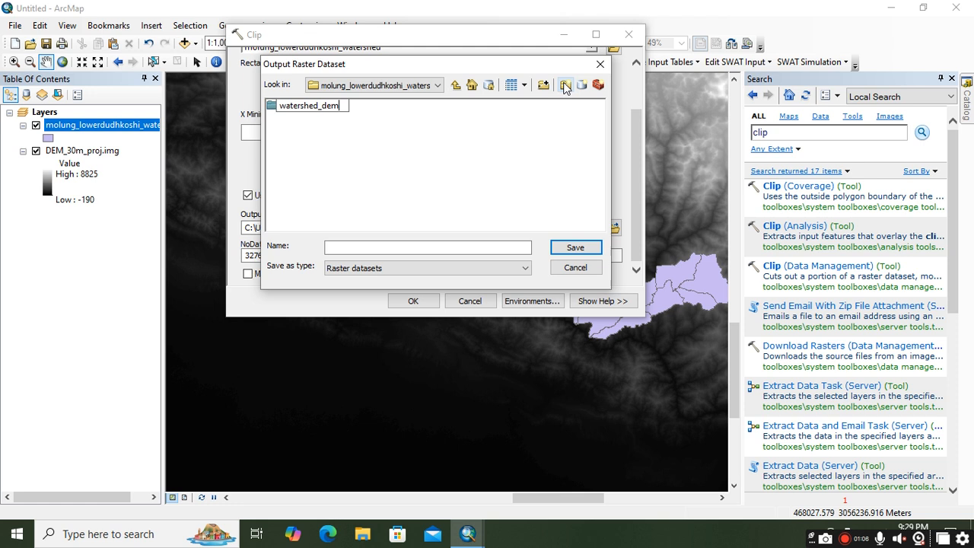
left_click(402, 155)
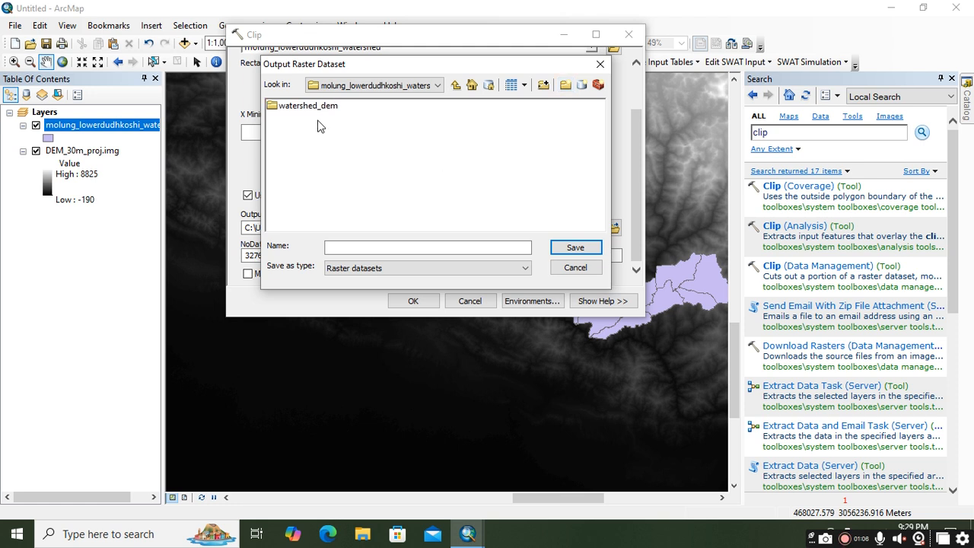
Step: Name the output raster watershed_dem inside the watershed_dem folder and run the Clip tool
double_click(297, 109)
left_click(370, 249)
type("watershed_dem")
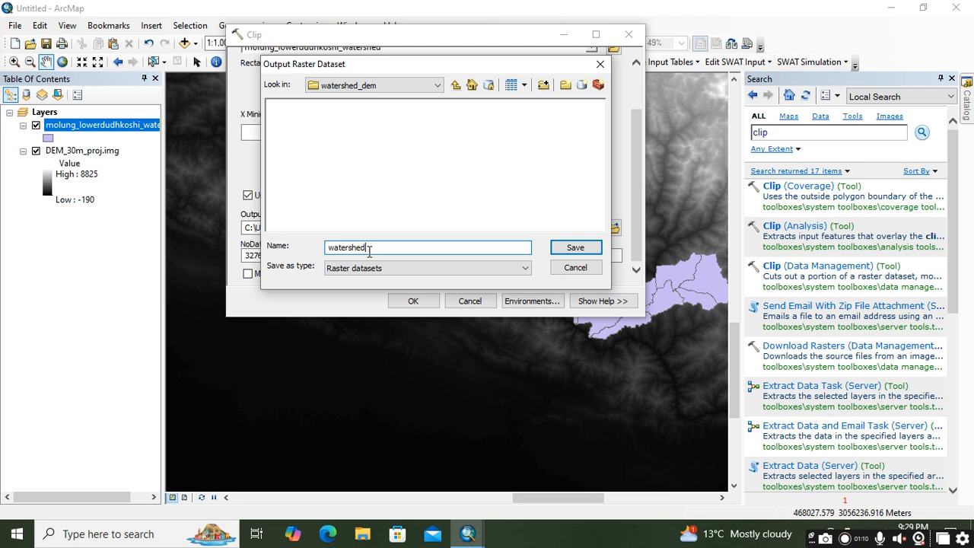
left_click(573, 249)
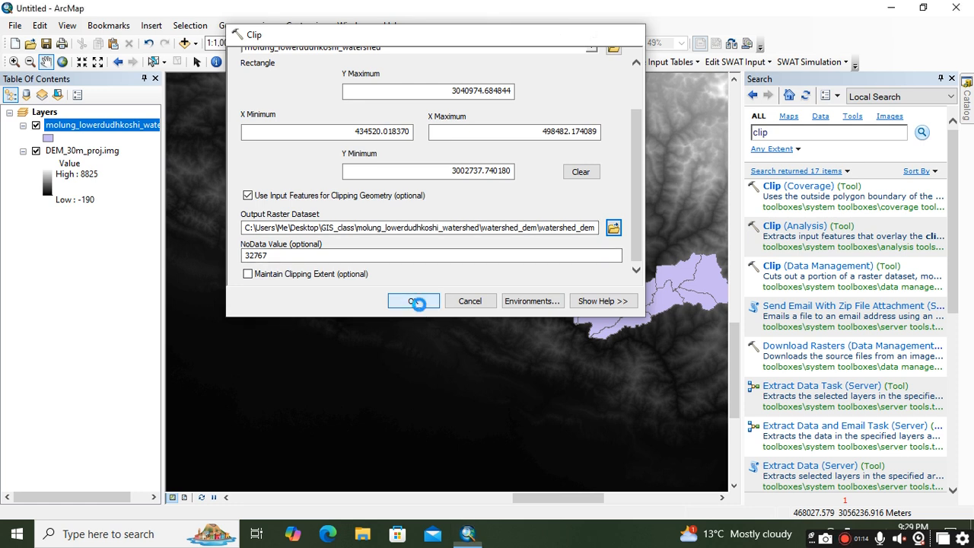
left_click(413, 300)
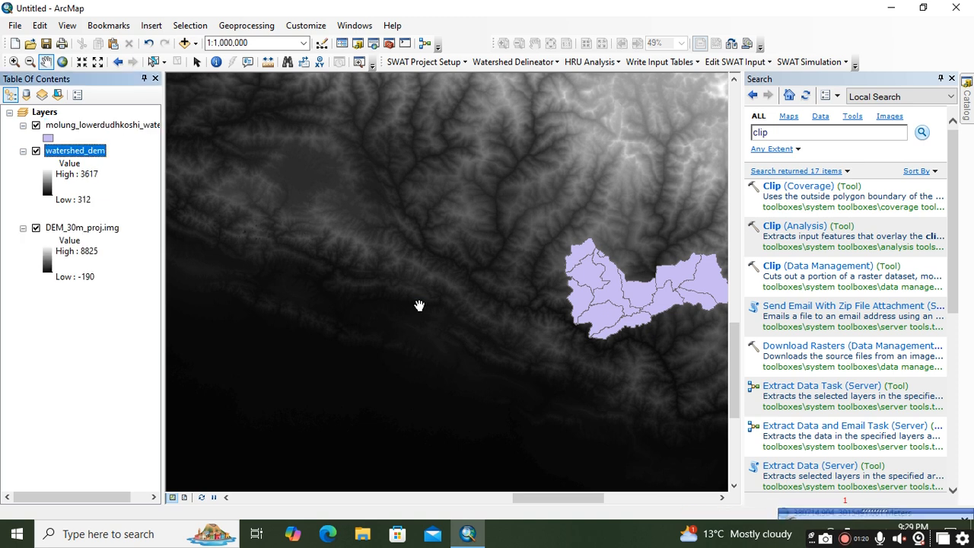
Step: Close the tool search, remove the DEM_30m_proj.img layer, and hide the molung_lowerdudhkoshi_watershed layer
left_click(951, 78)
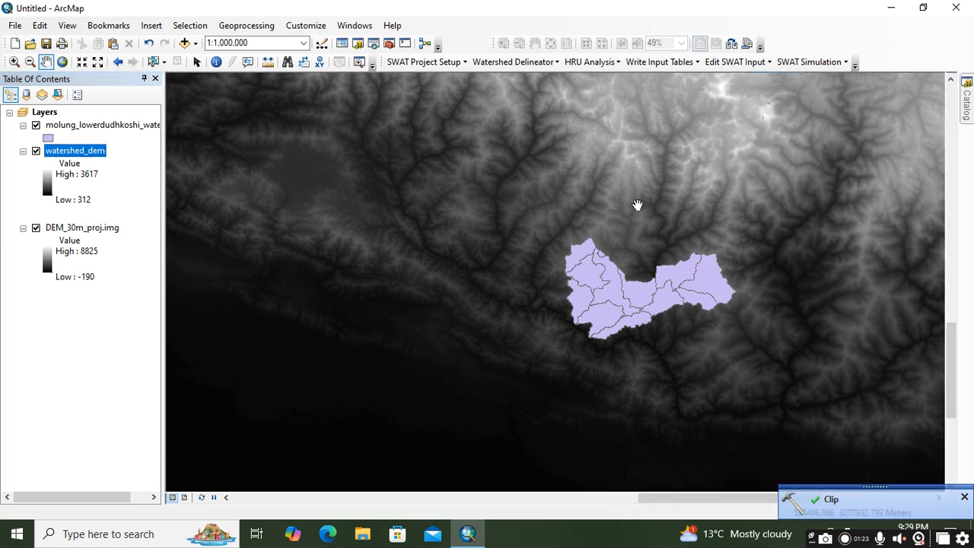
right_click(47, 229)
left_click(87, 250)
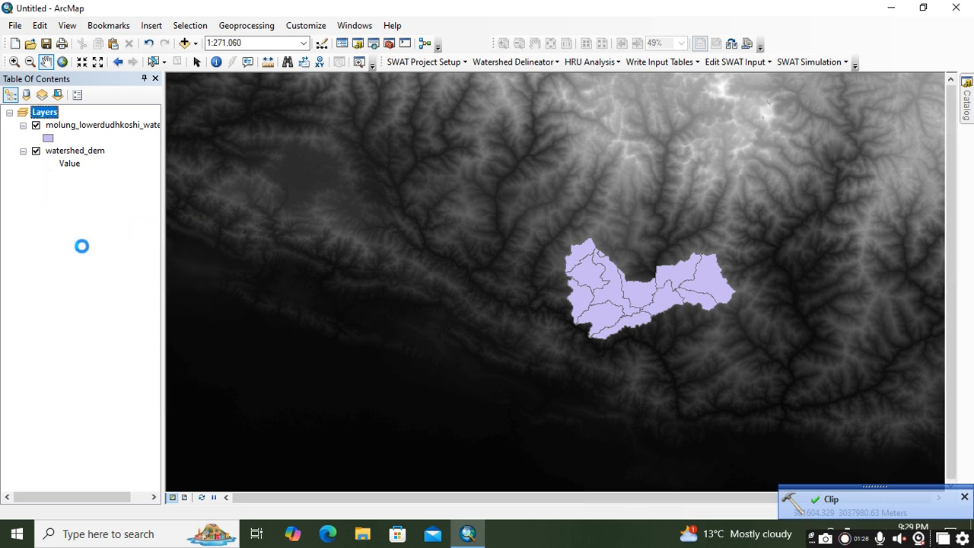
left_click(36, 124)
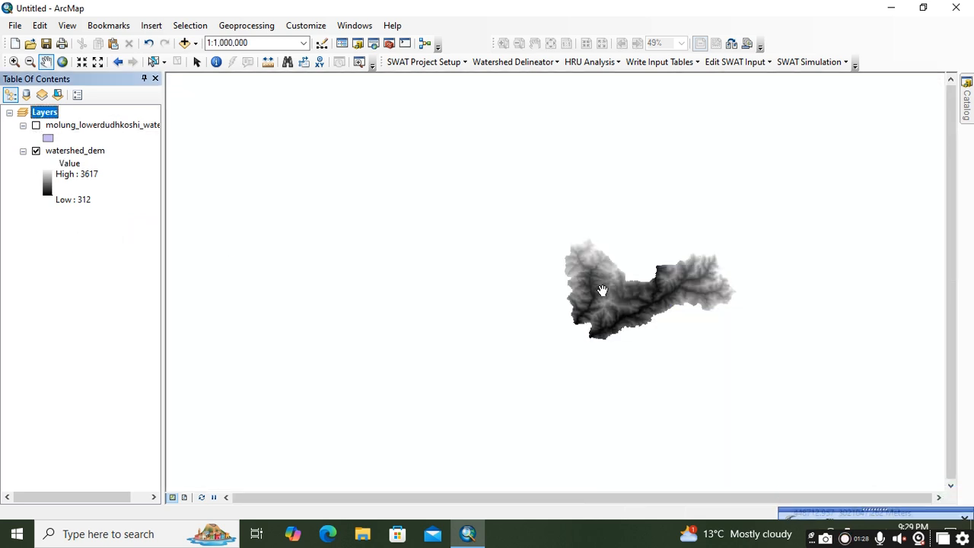
left_click_drag(597, 291, 458, 294)
scroll(458, 294, "up", 3)
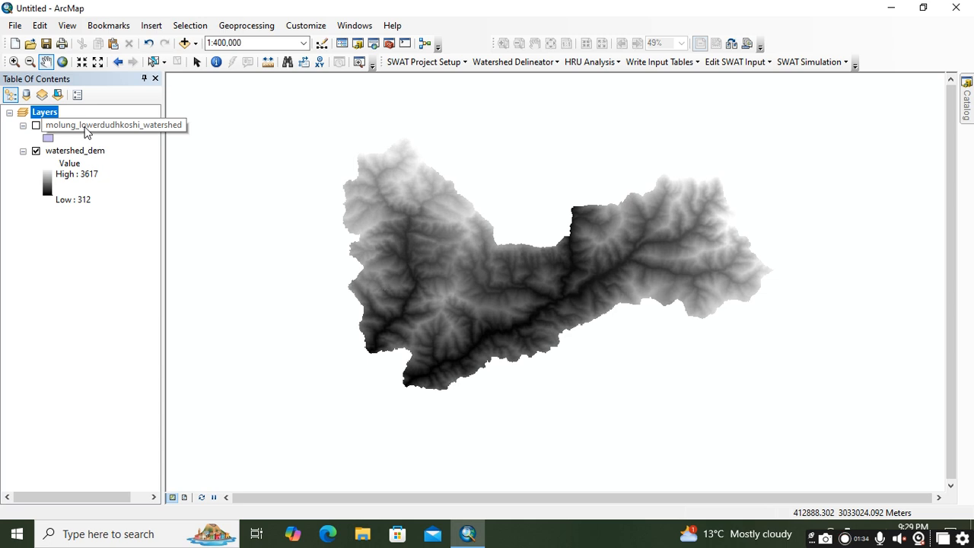
Step: Open the symbology settings of the watershed_dem layer
left_click(86, 127)
right_click(66, 152)
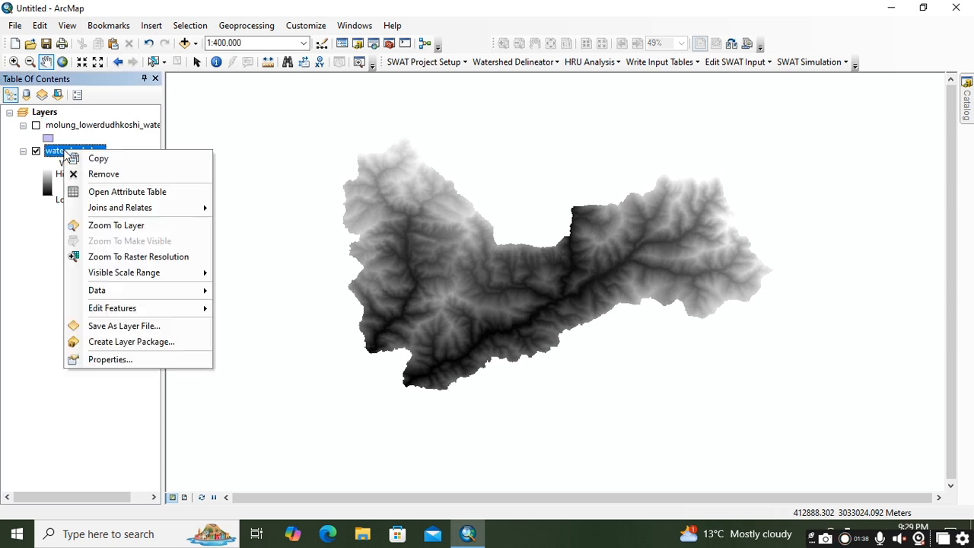
left_click(107, 358)
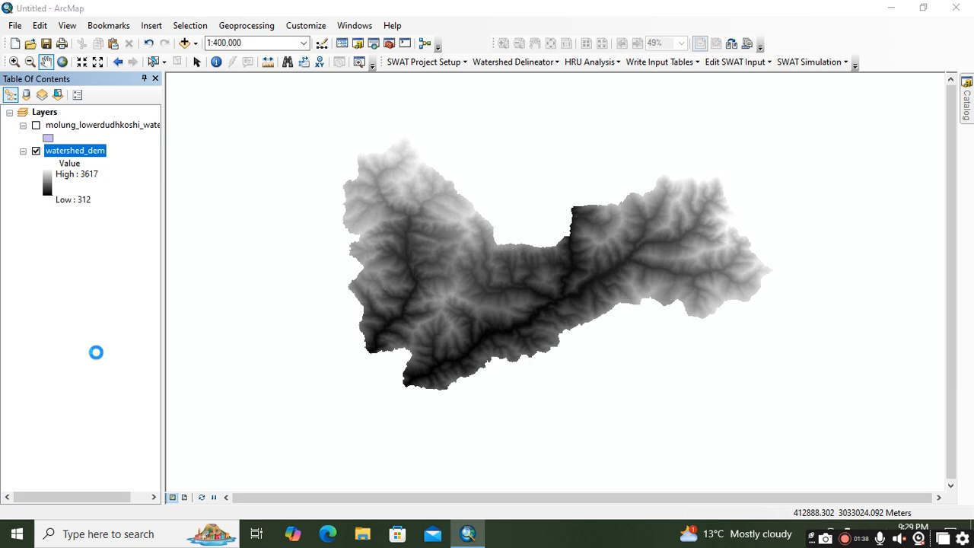
left_click(467, 118)
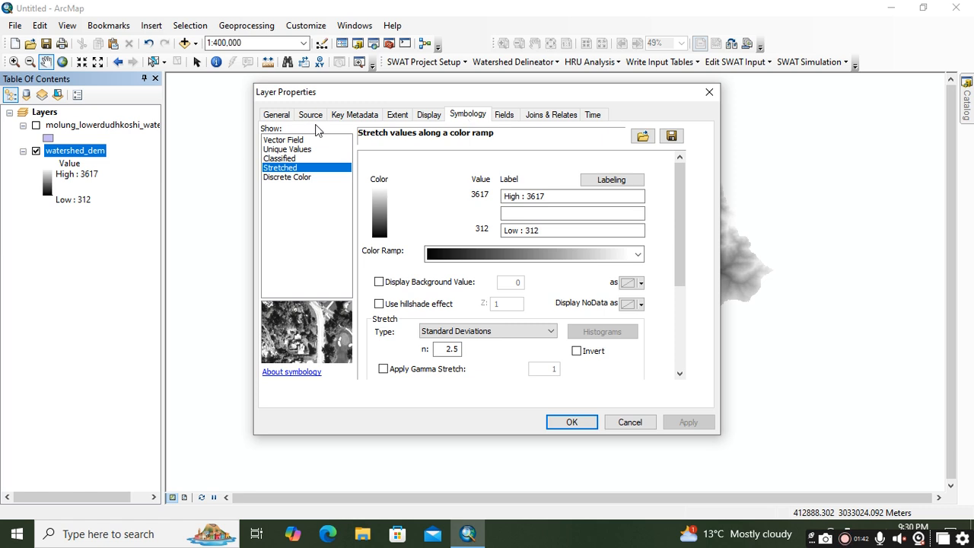
Step: Try the Vector Field and Unique Values display methods for the watershed_dem raster
left_click(289, 141)
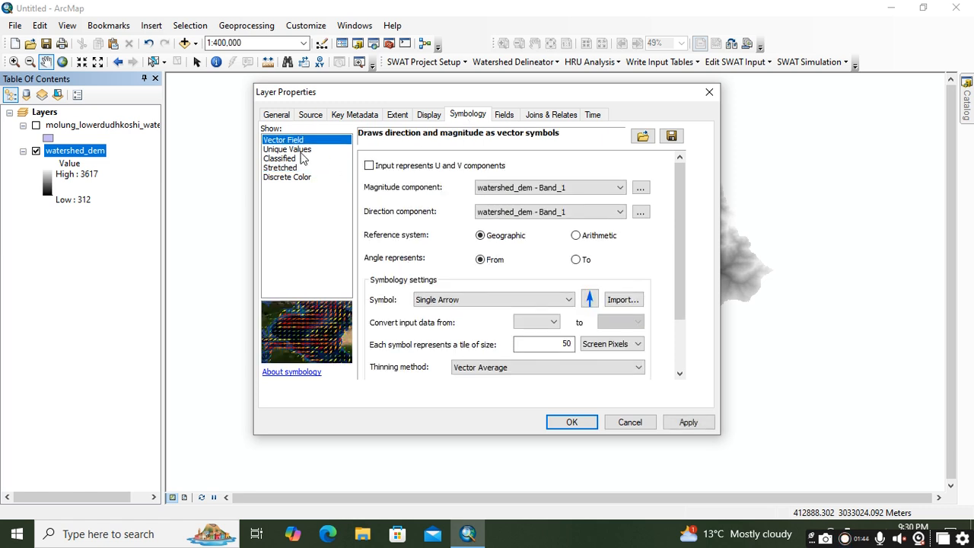
left_click(305, 150)
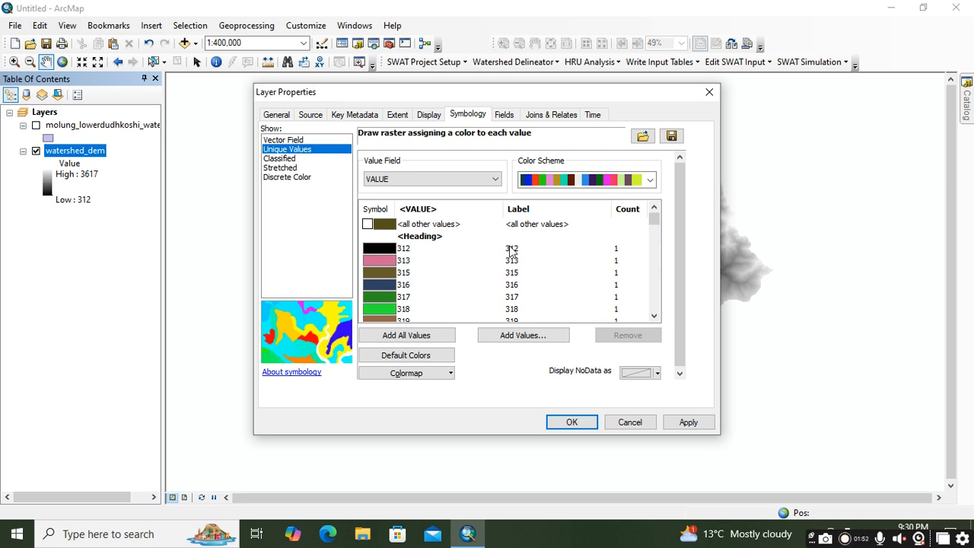
scroll(506, 249, "down", 4)
scroll(396, 229, "up", 1)
Step: Display the watershed_dem raster with the Classified method using 4 classes
left_click(295, 159)
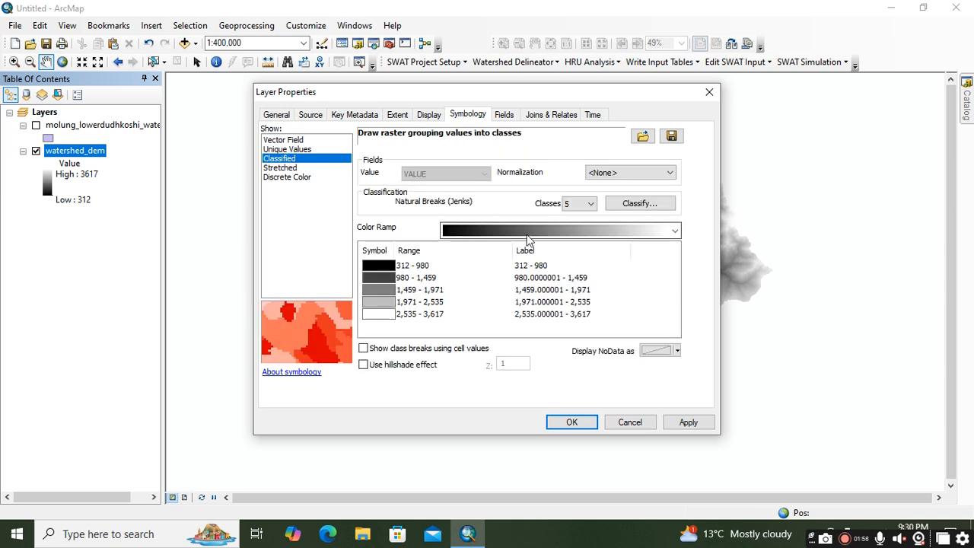
left_click(590, 204)
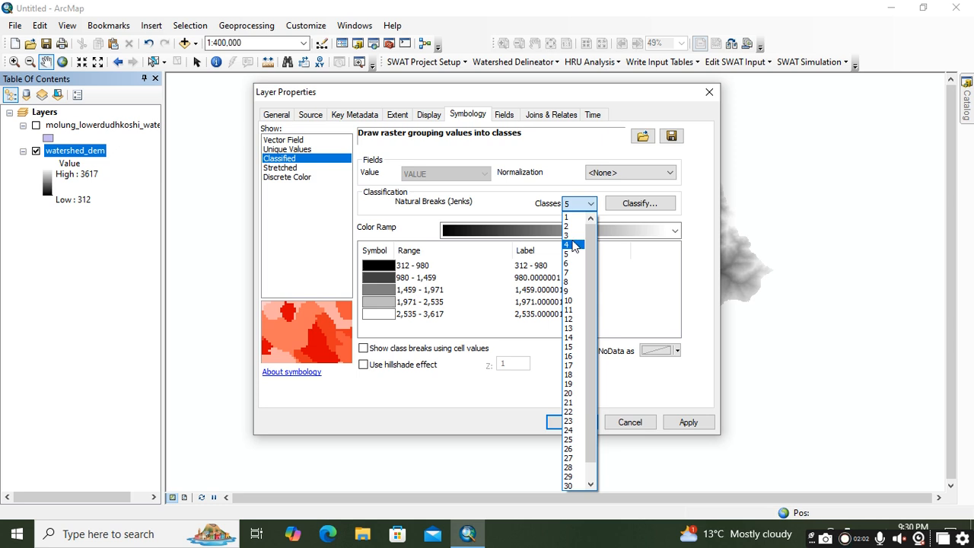
left_click(572, 245)
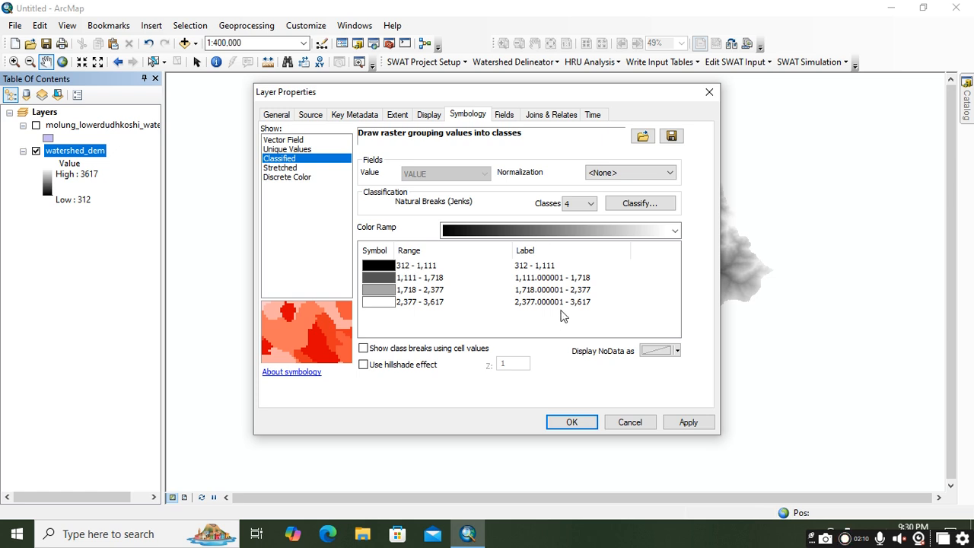
Step: Change the label of the lowest elevation class to "312 - 1,112"
double_click(535, 267)
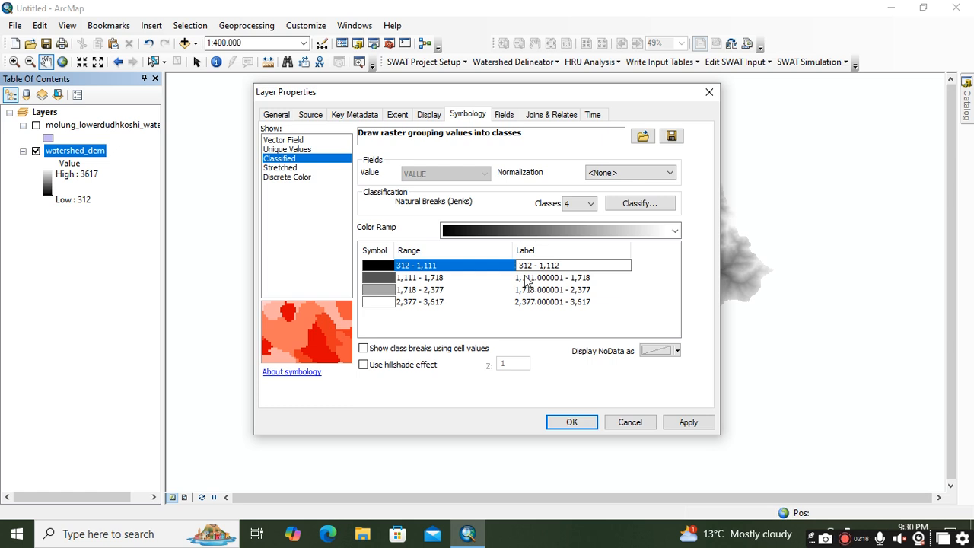
double_click(552, 276)
left_click(456, 267)
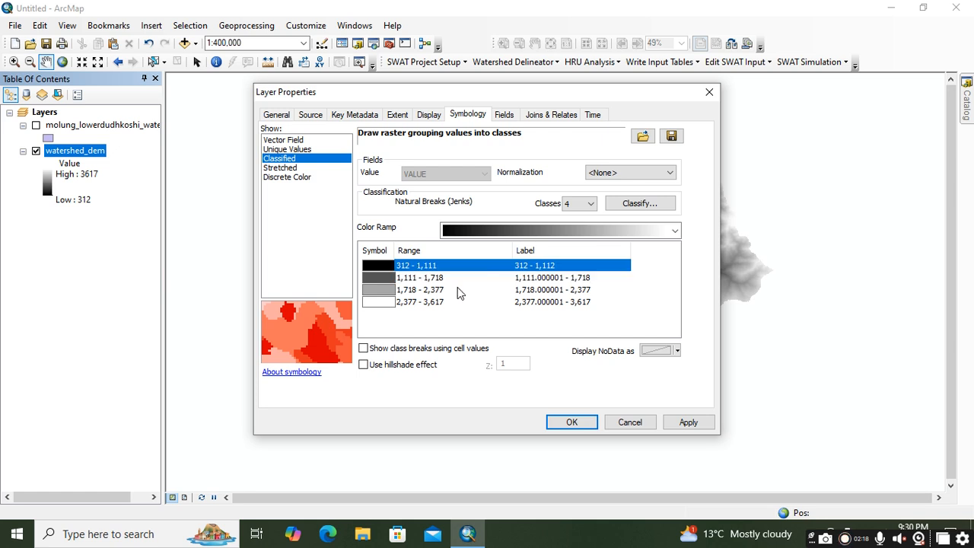
Step: Apply the multicolour elevation ramp running from teal through yellow and brown to white to the watershed_dem classes
left_click(572, 232)
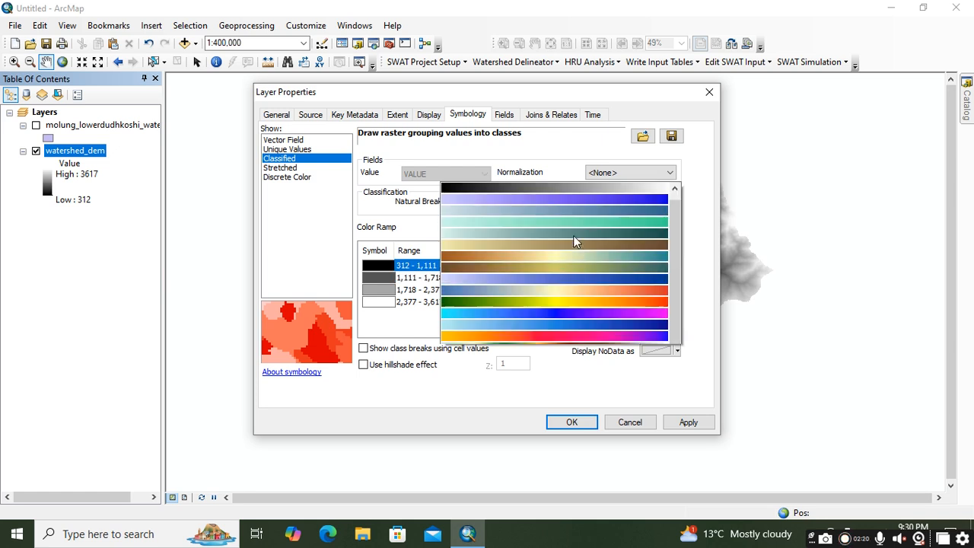
scroll(556, 200, "up", 1)
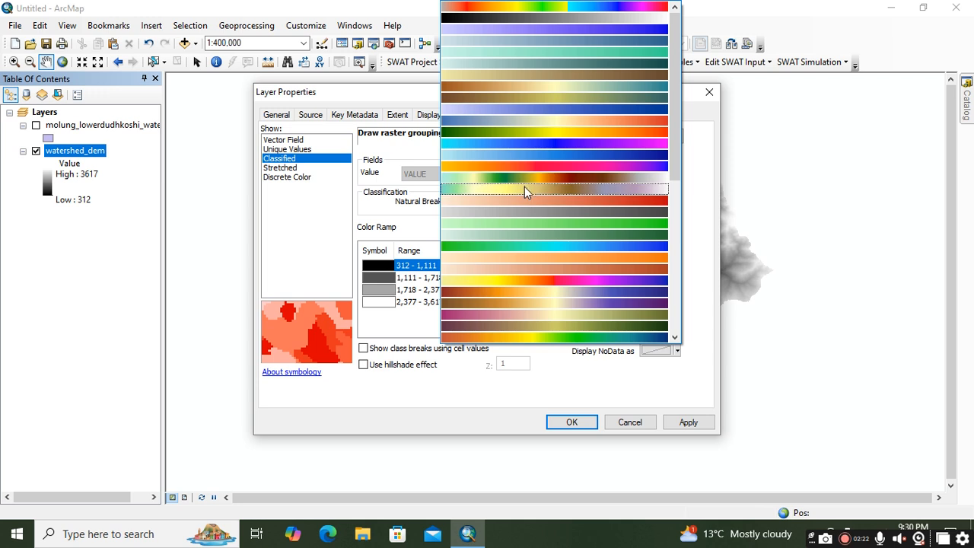
left_click(524, 191)
Step: Recolour the lowest elevation class orange and the highest elevation class lime green
left_click(385, 267)
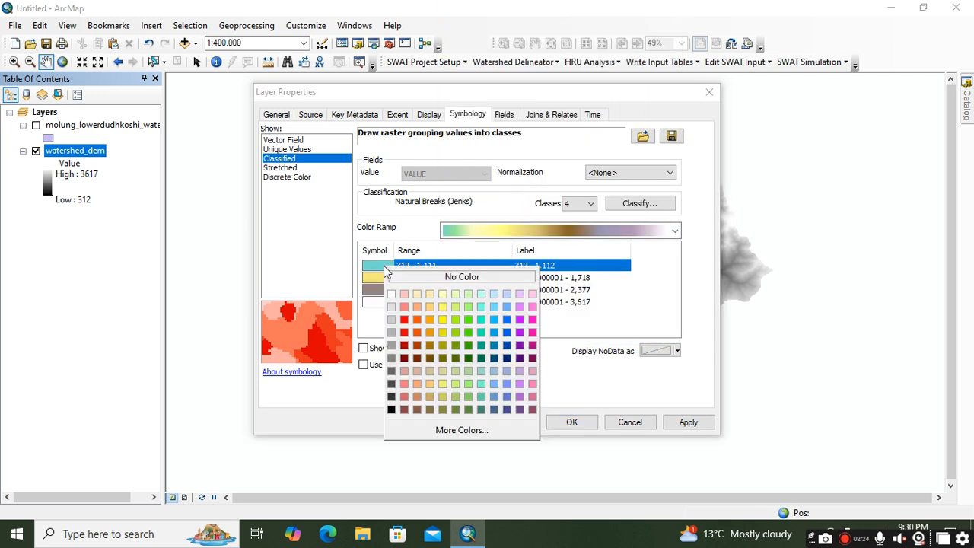
left_click(417, 332)
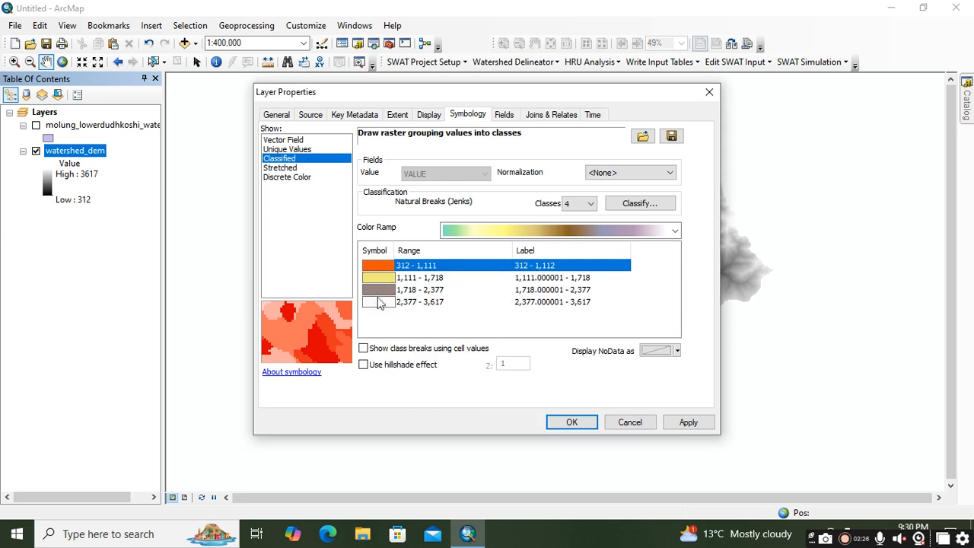
left_click(390, 308)
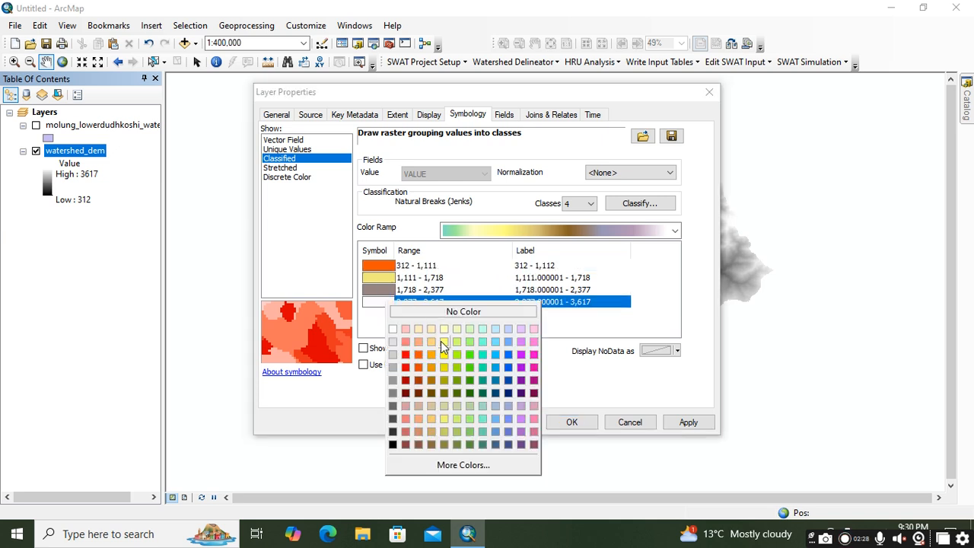
left_click(460, 366)
left_click(493, 327)
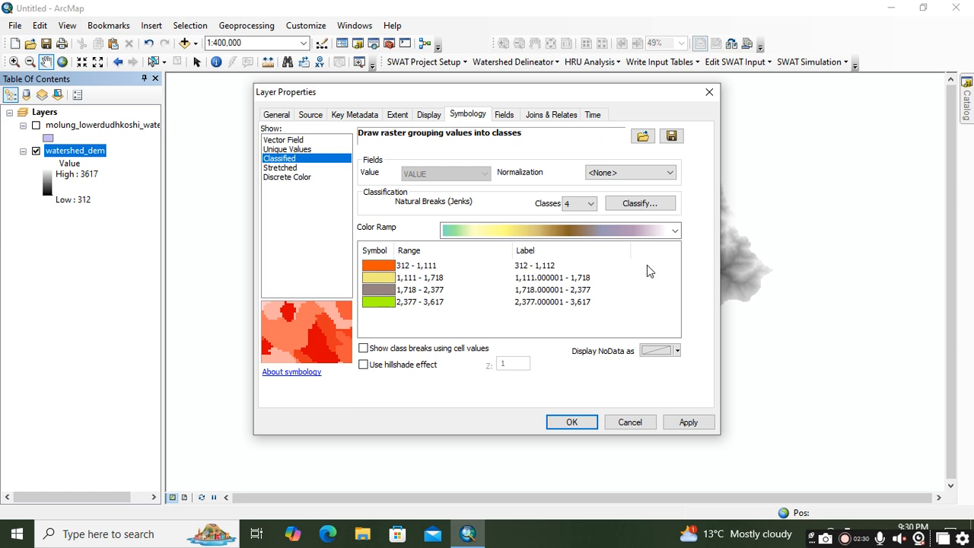
Step: Set the second class break of watershed_dem to 1,800 in the classification settings and apply the symbology to the map
left_click(625, 201)
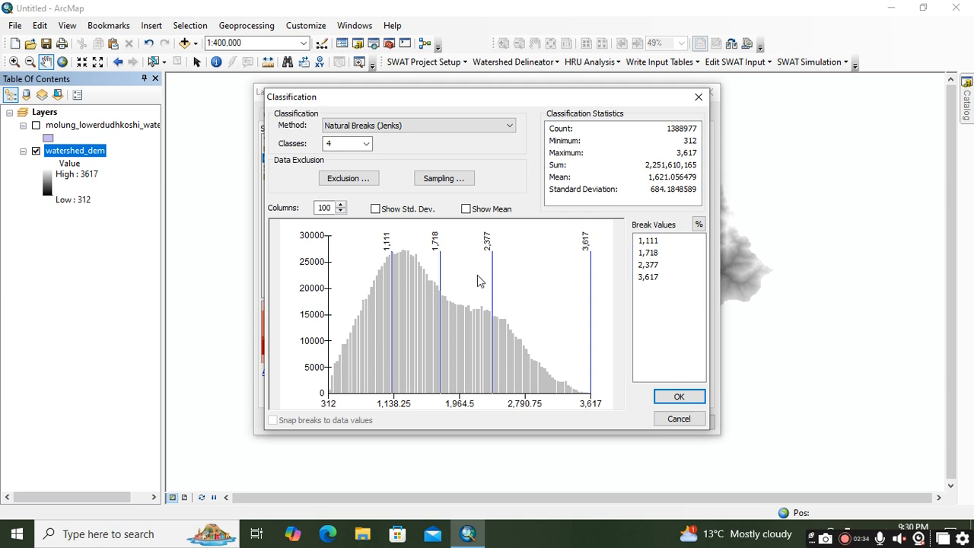
left_click_drag(489, 101, 466, 82)
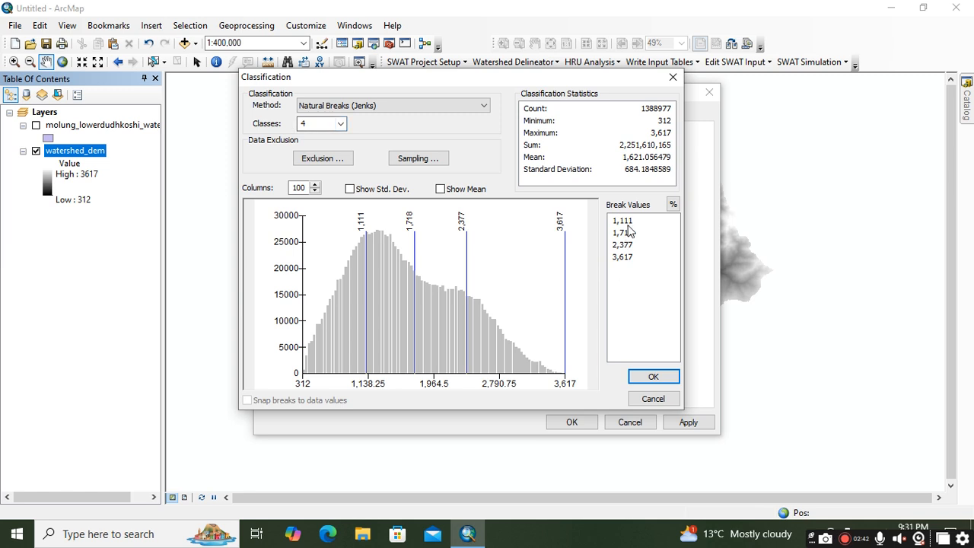
left_click(627, 222)
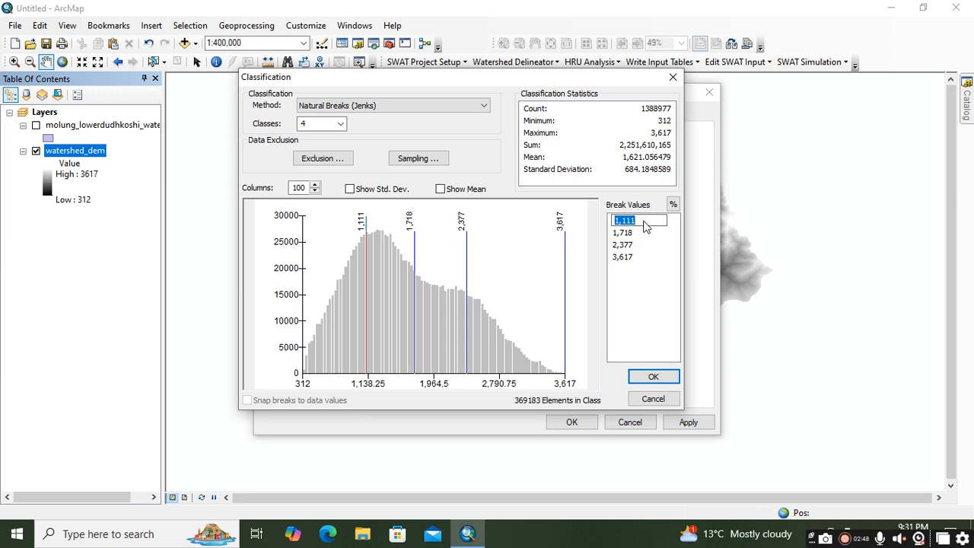
left_click(625, 233)
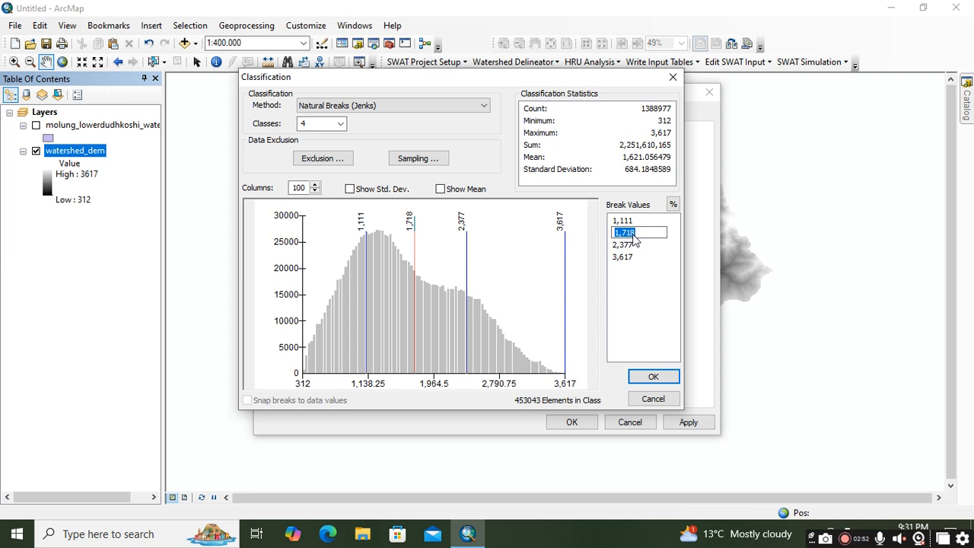
type("1,800")
key("Return")
left_click(631, 259)
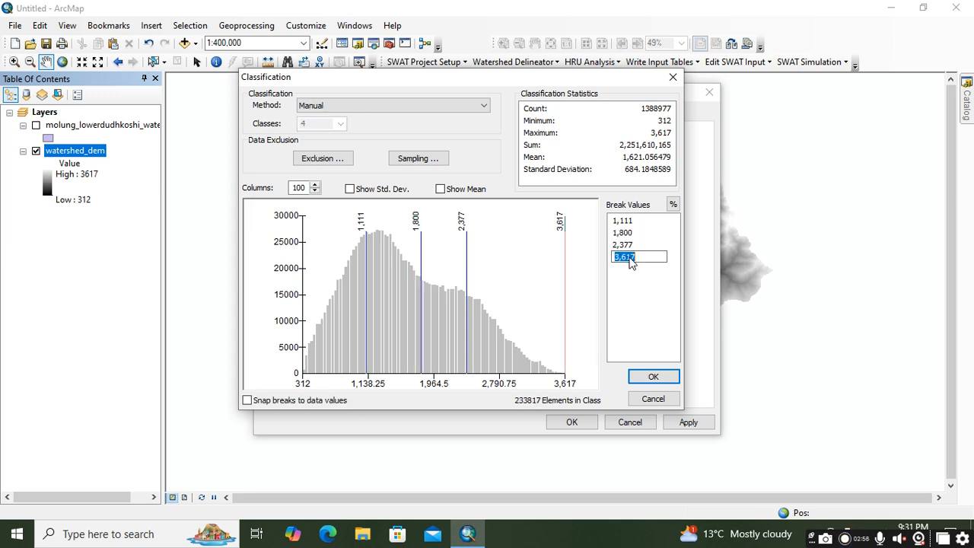
left_click(669, 376)
left_click(687, 422)
left_click(571, 423)
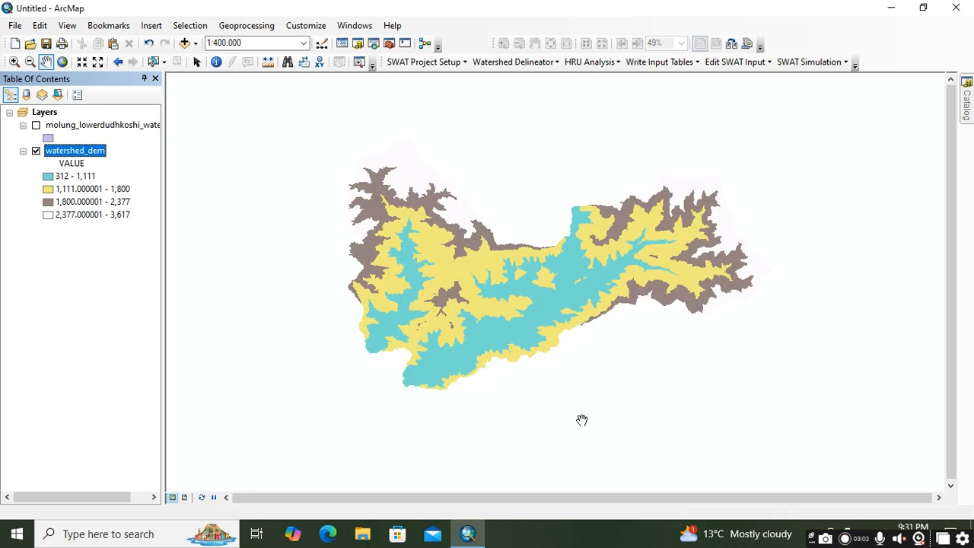
scroll(555, 333, "up", 3)
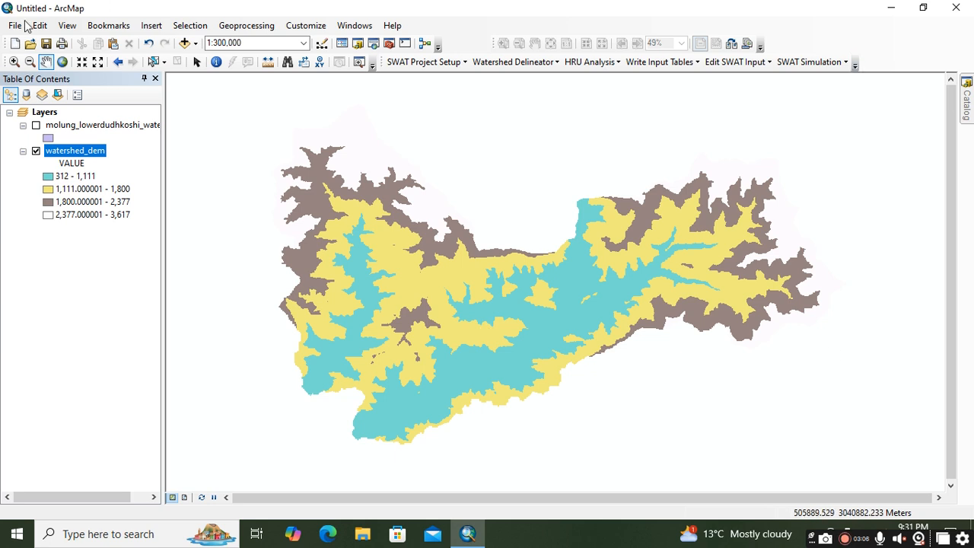
left_click_drag(337, 266, 332, 244)
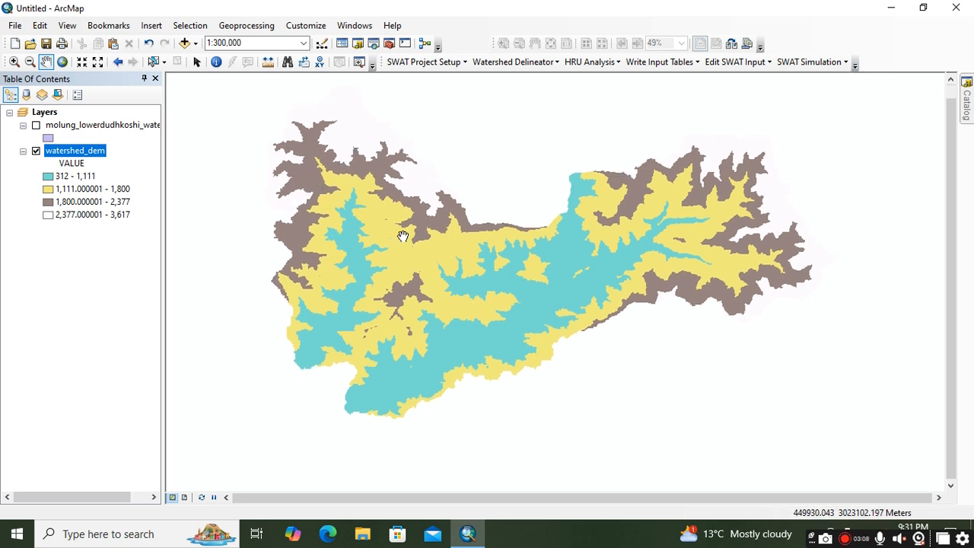
left_click_drag(403, 247, 398, 263)
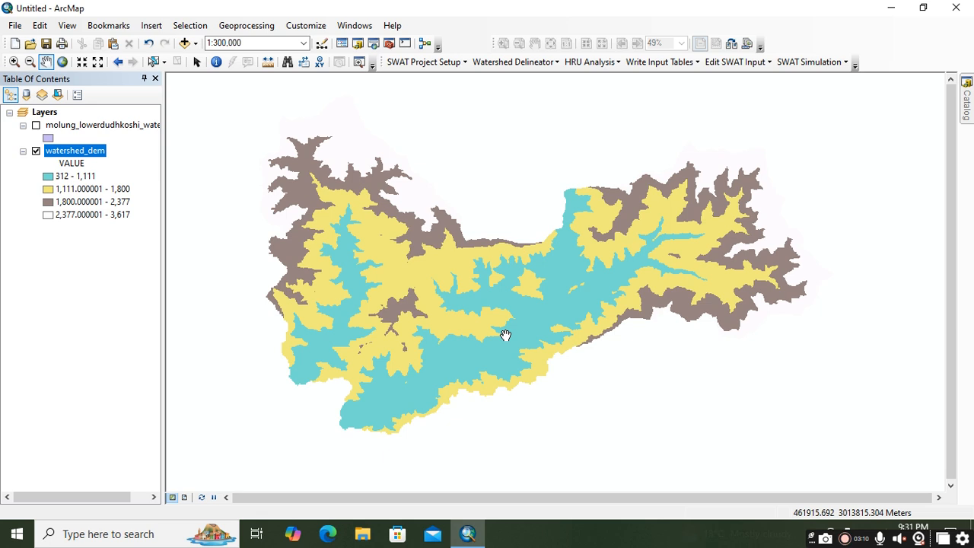